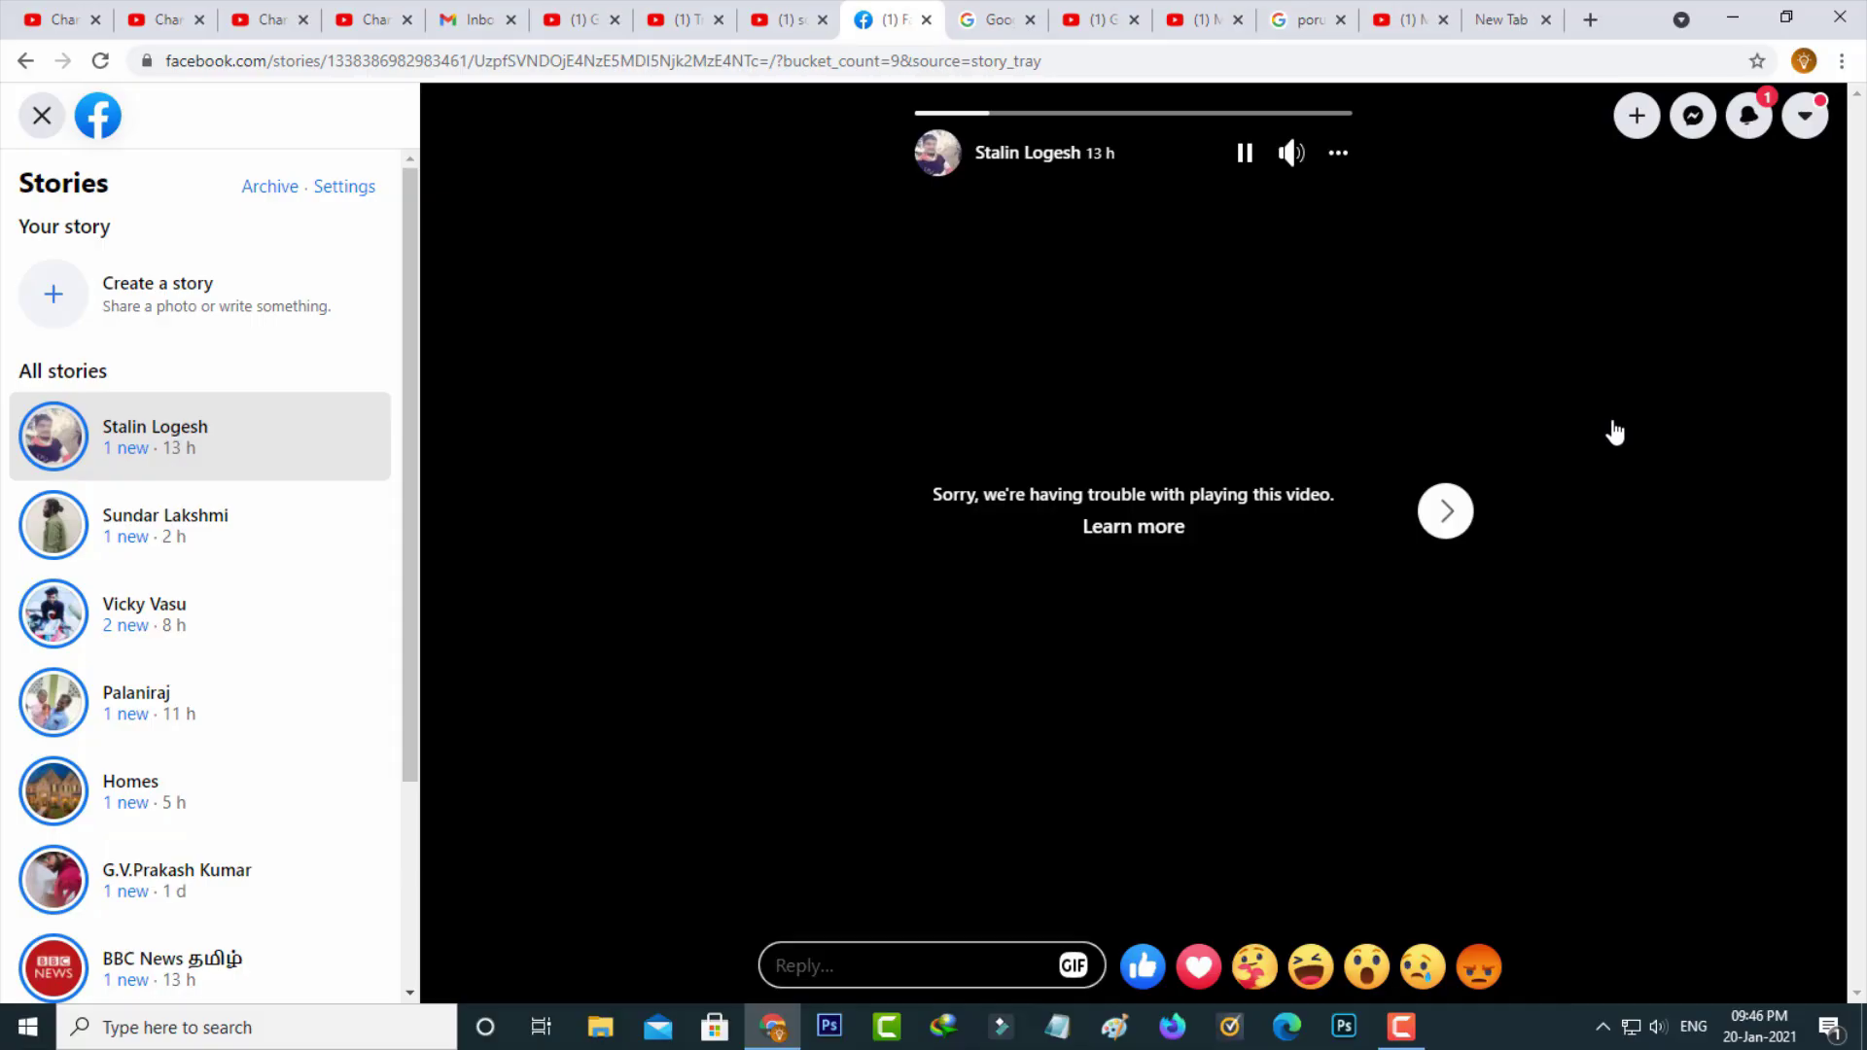
# Copy the web address of the Facebook story that won't play in Chrome
pyautogui.click(929, 61)
pyautogui.rightClick(930, 65)
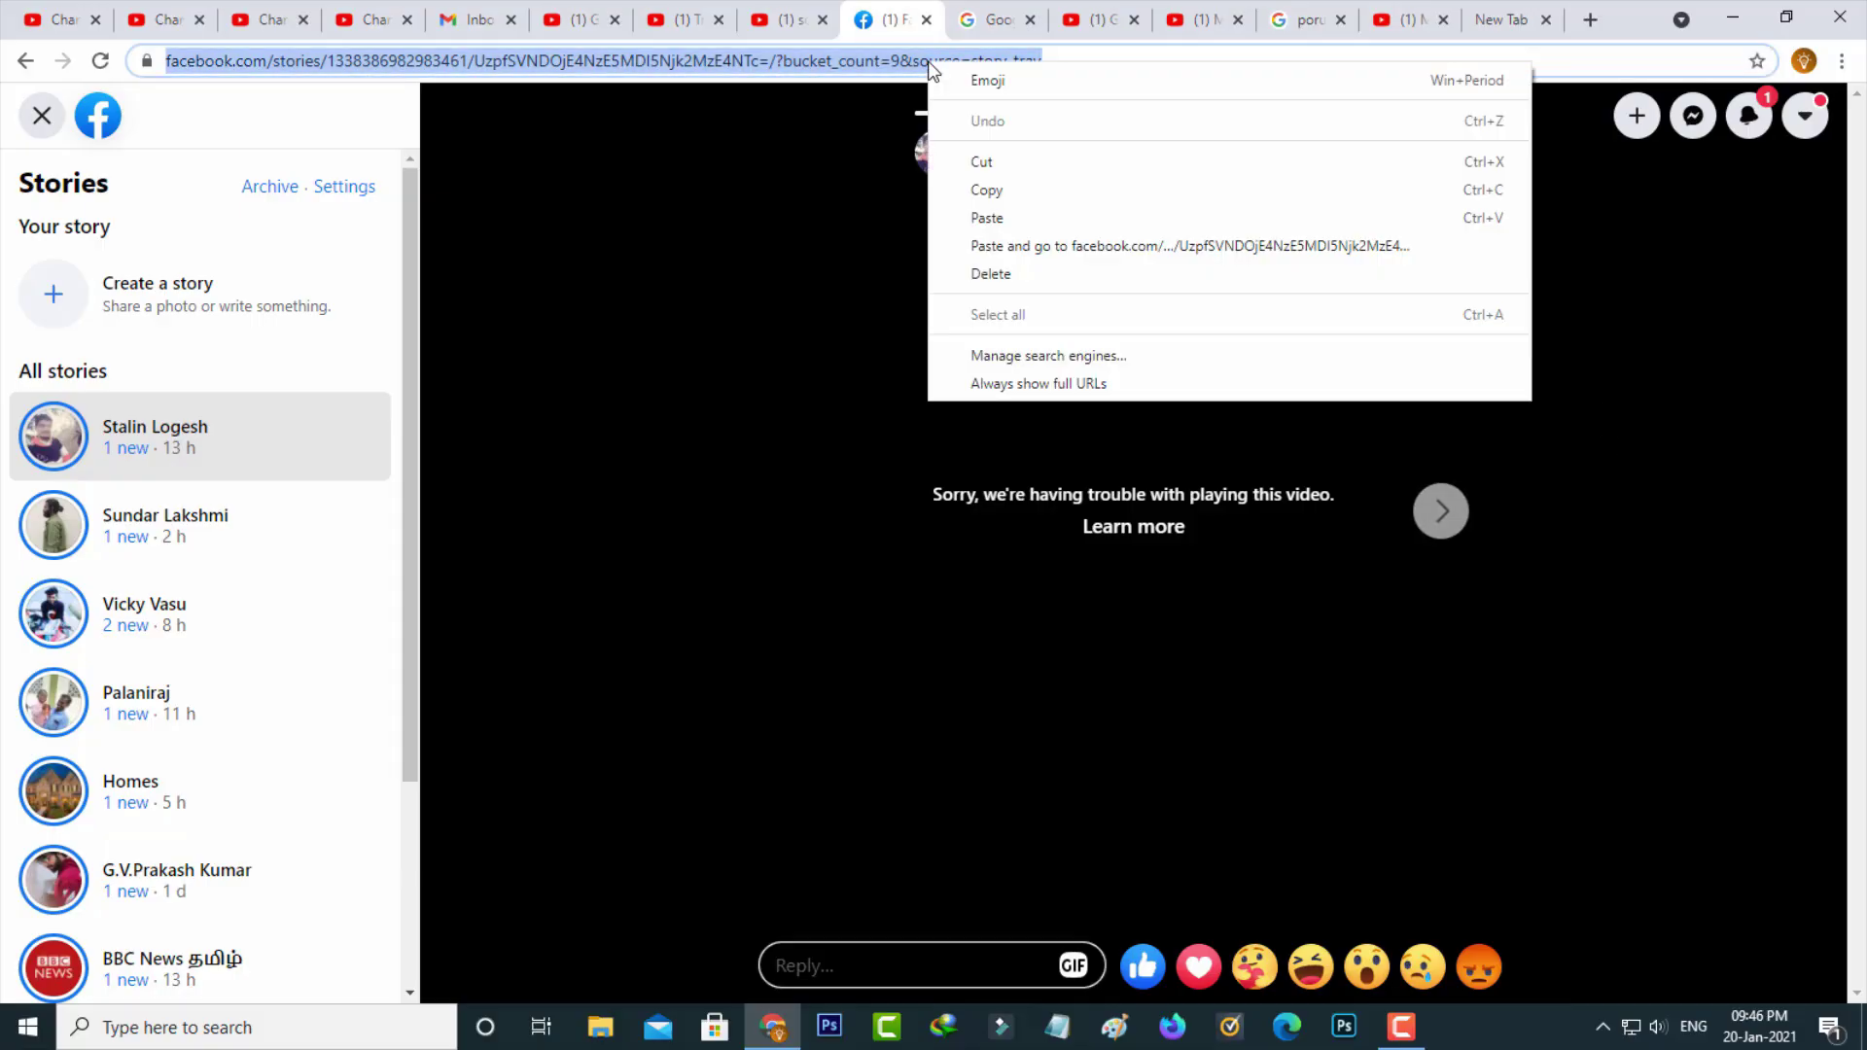
pyautogui.click(1002, 188)
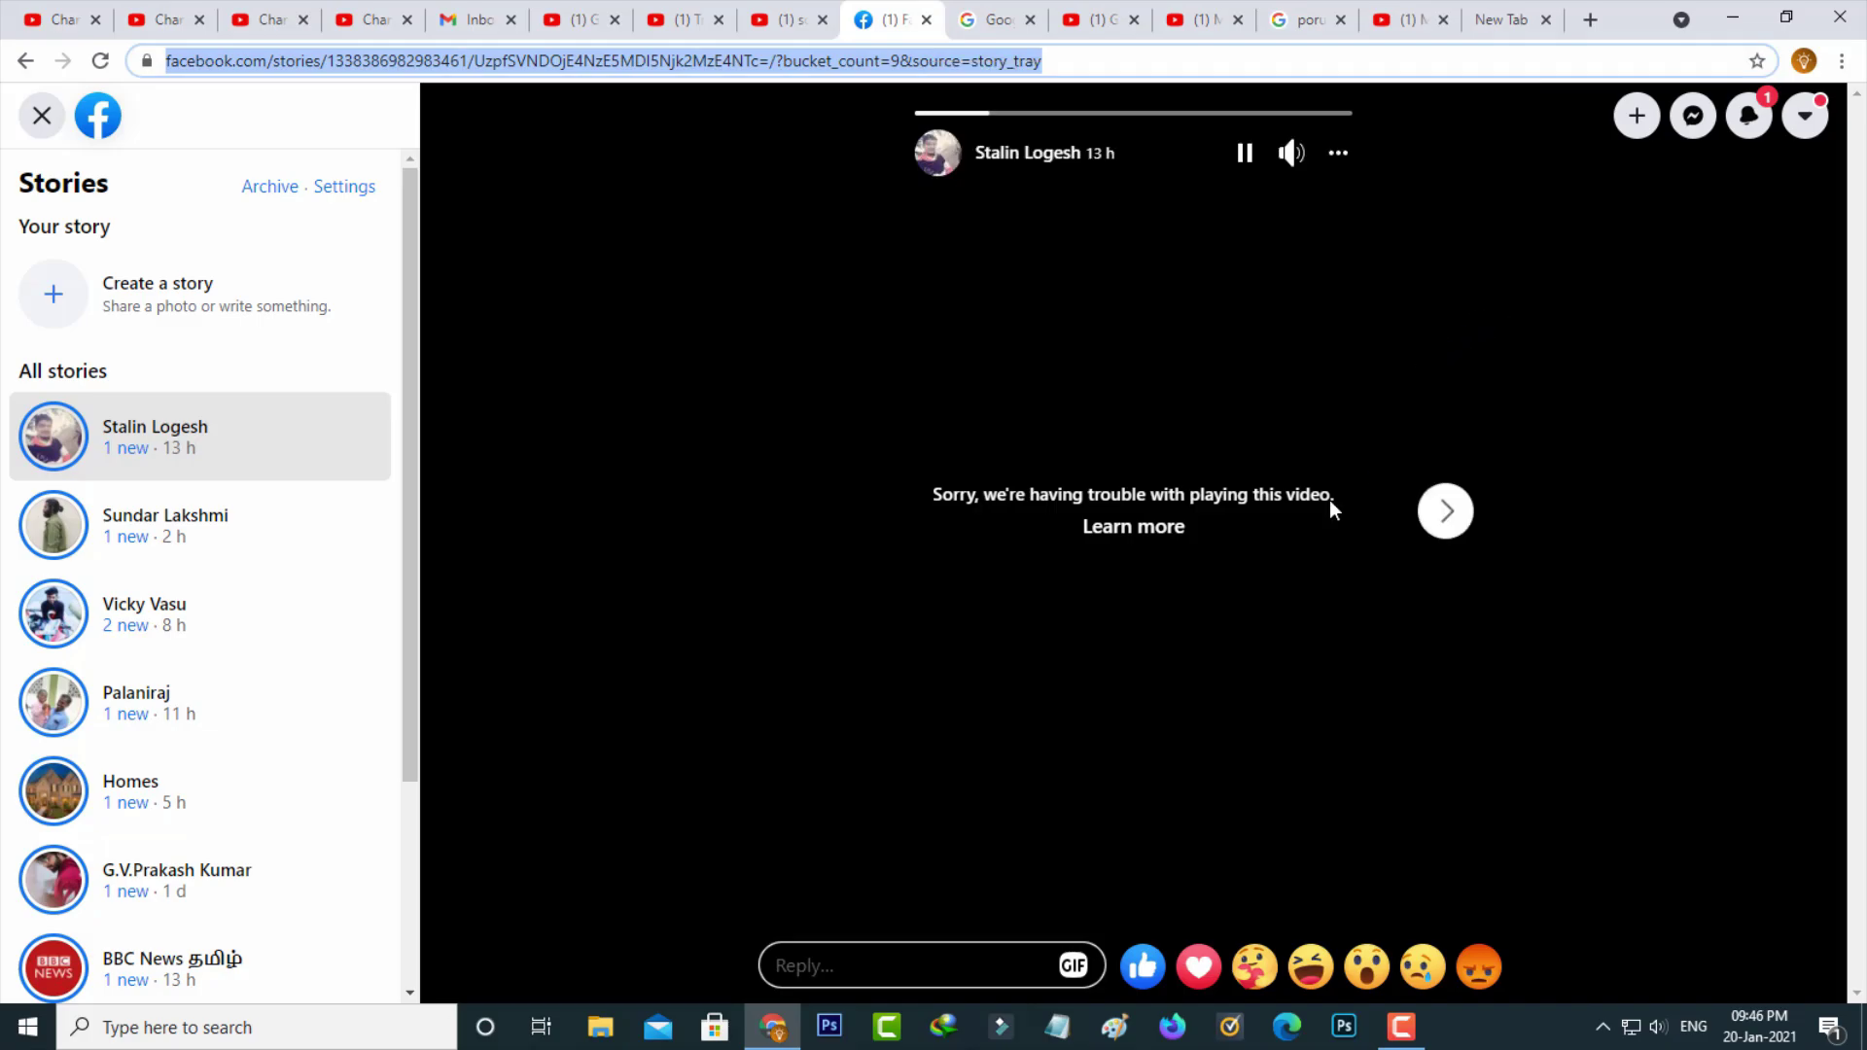
pyautogui.click(1287, 1027)
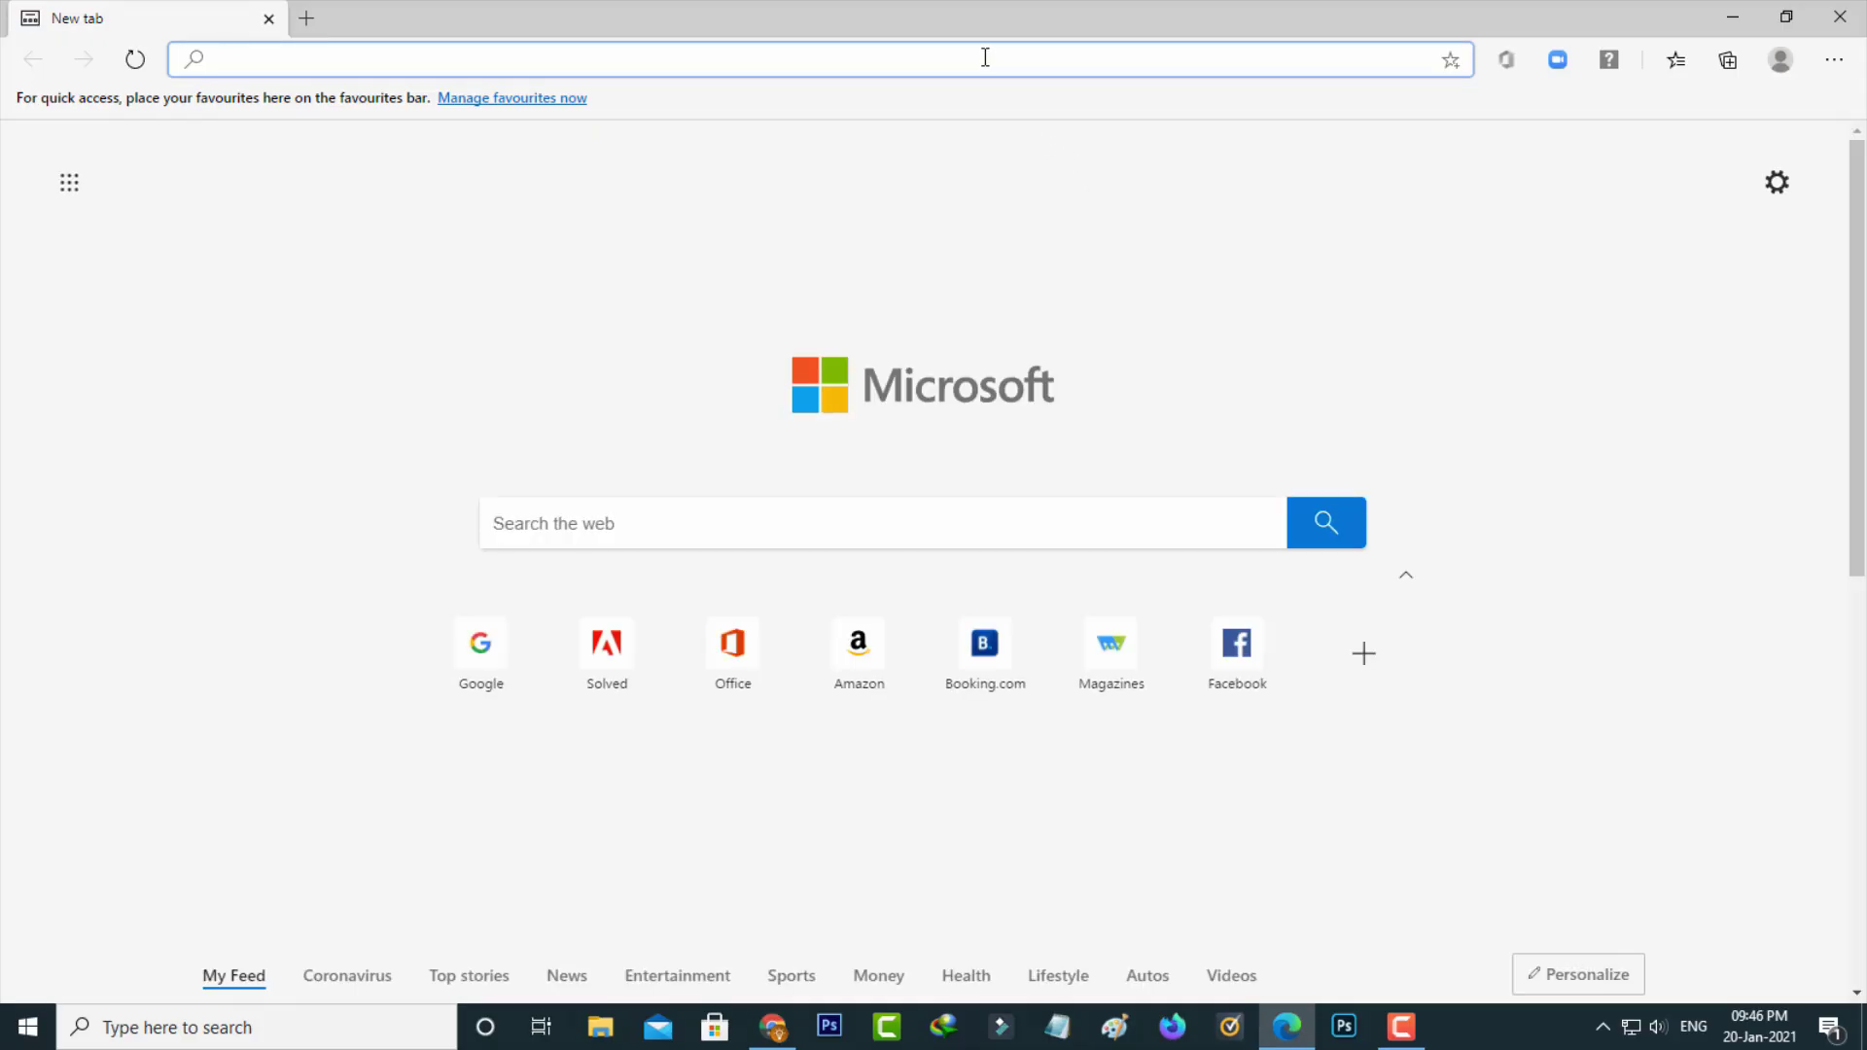
# Open the copied story link in Edge and log in to Facebook with the saved password
pyautogui.rightClick(985, 56)
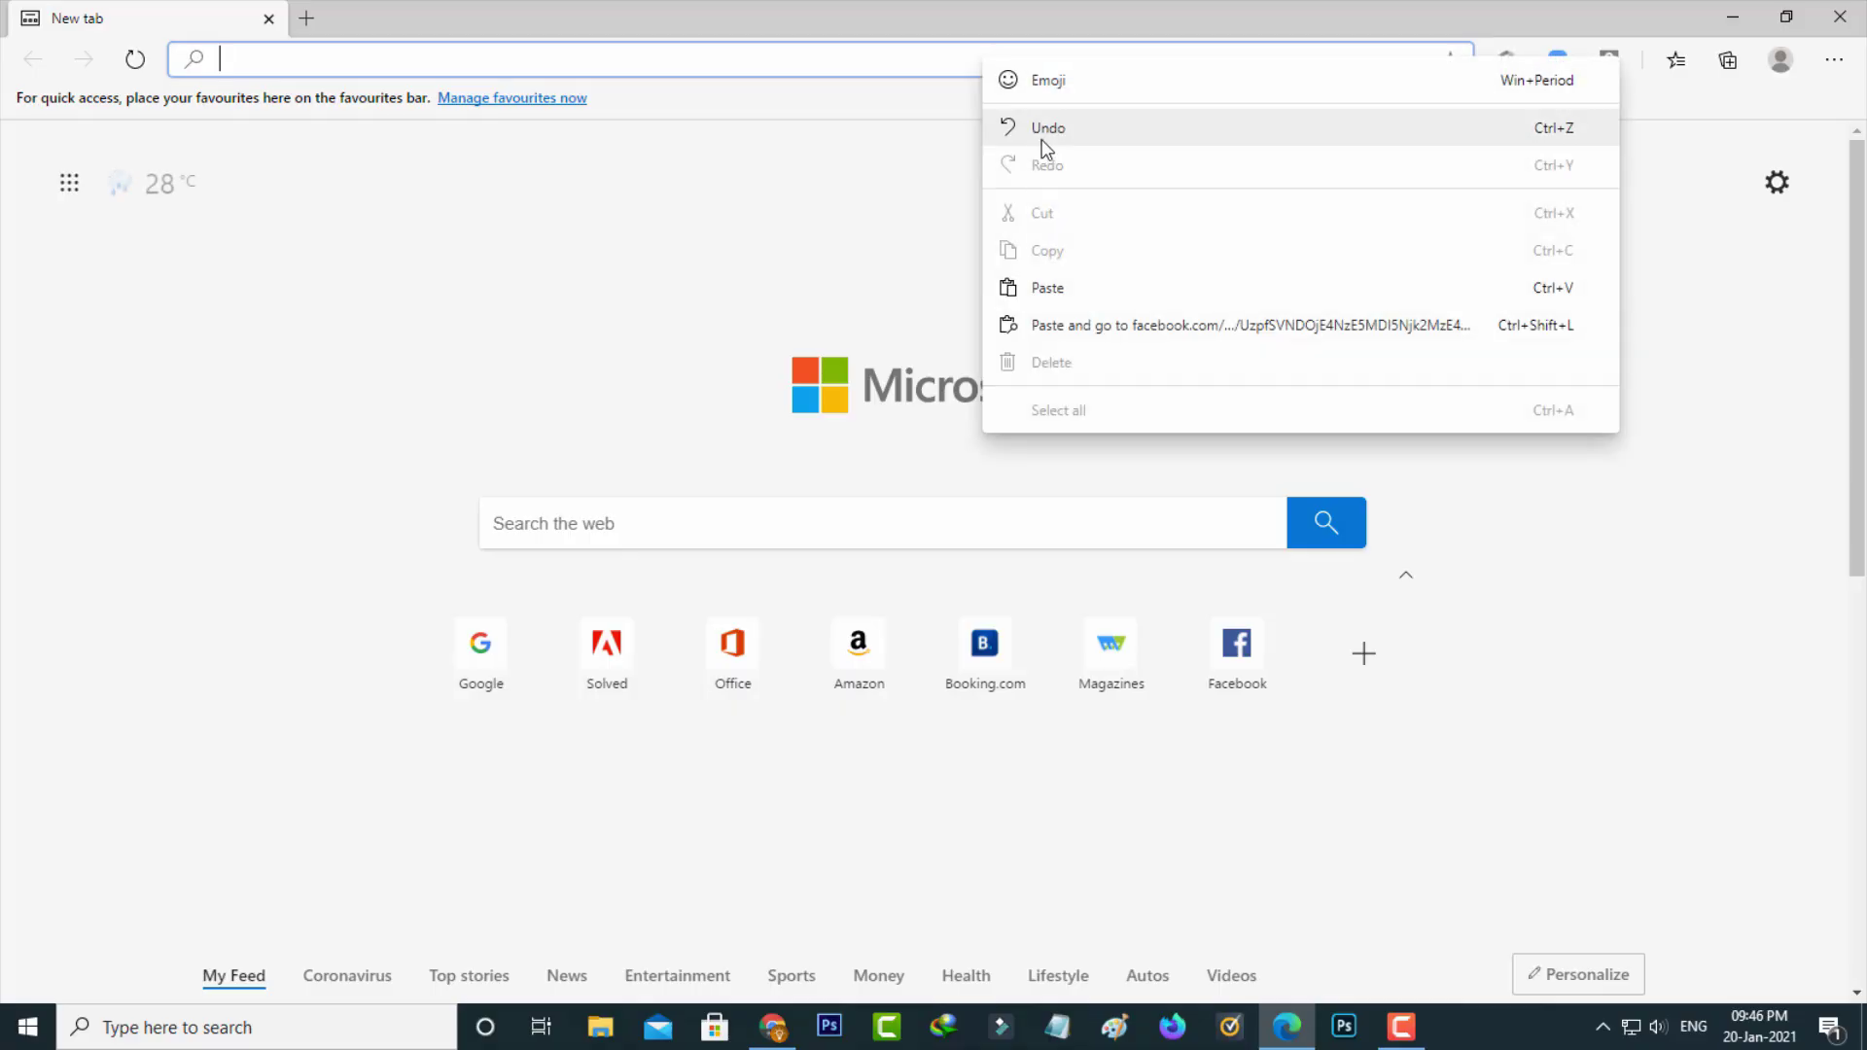
pyautogui.click(1082, 289)
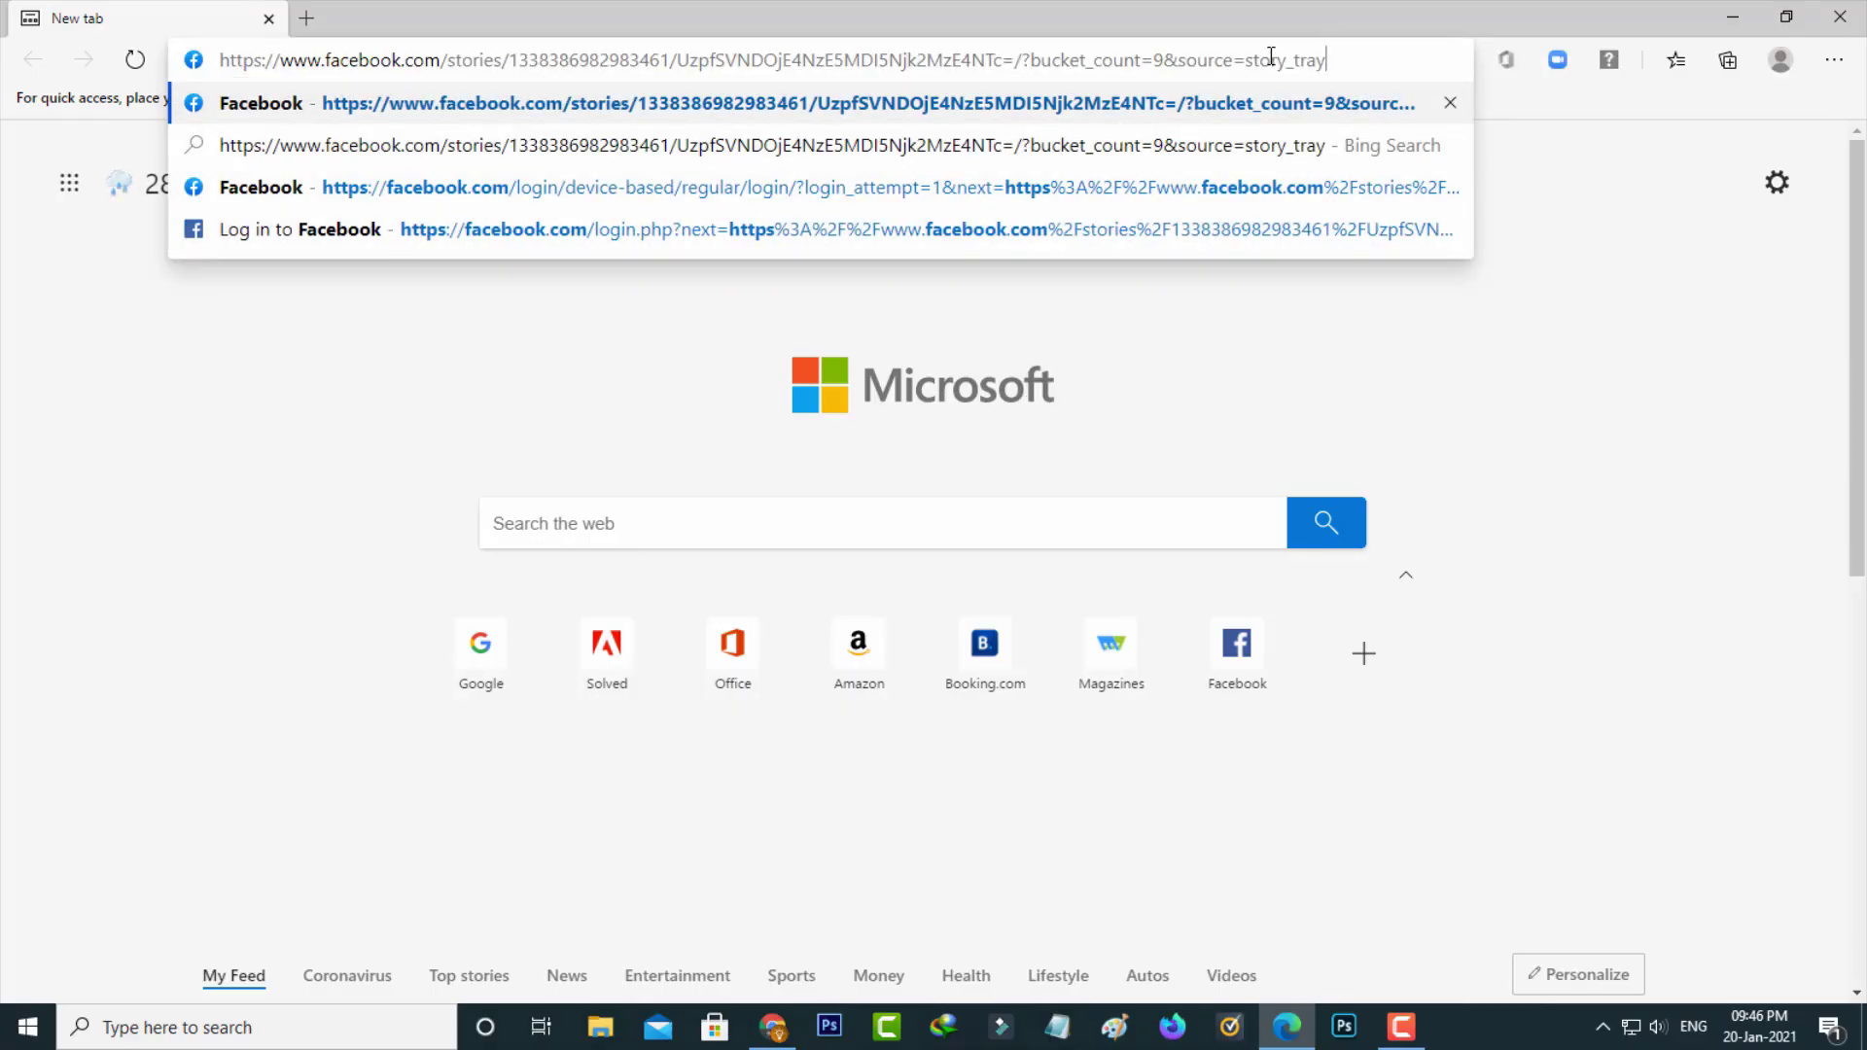
pyautogui.press('Return')
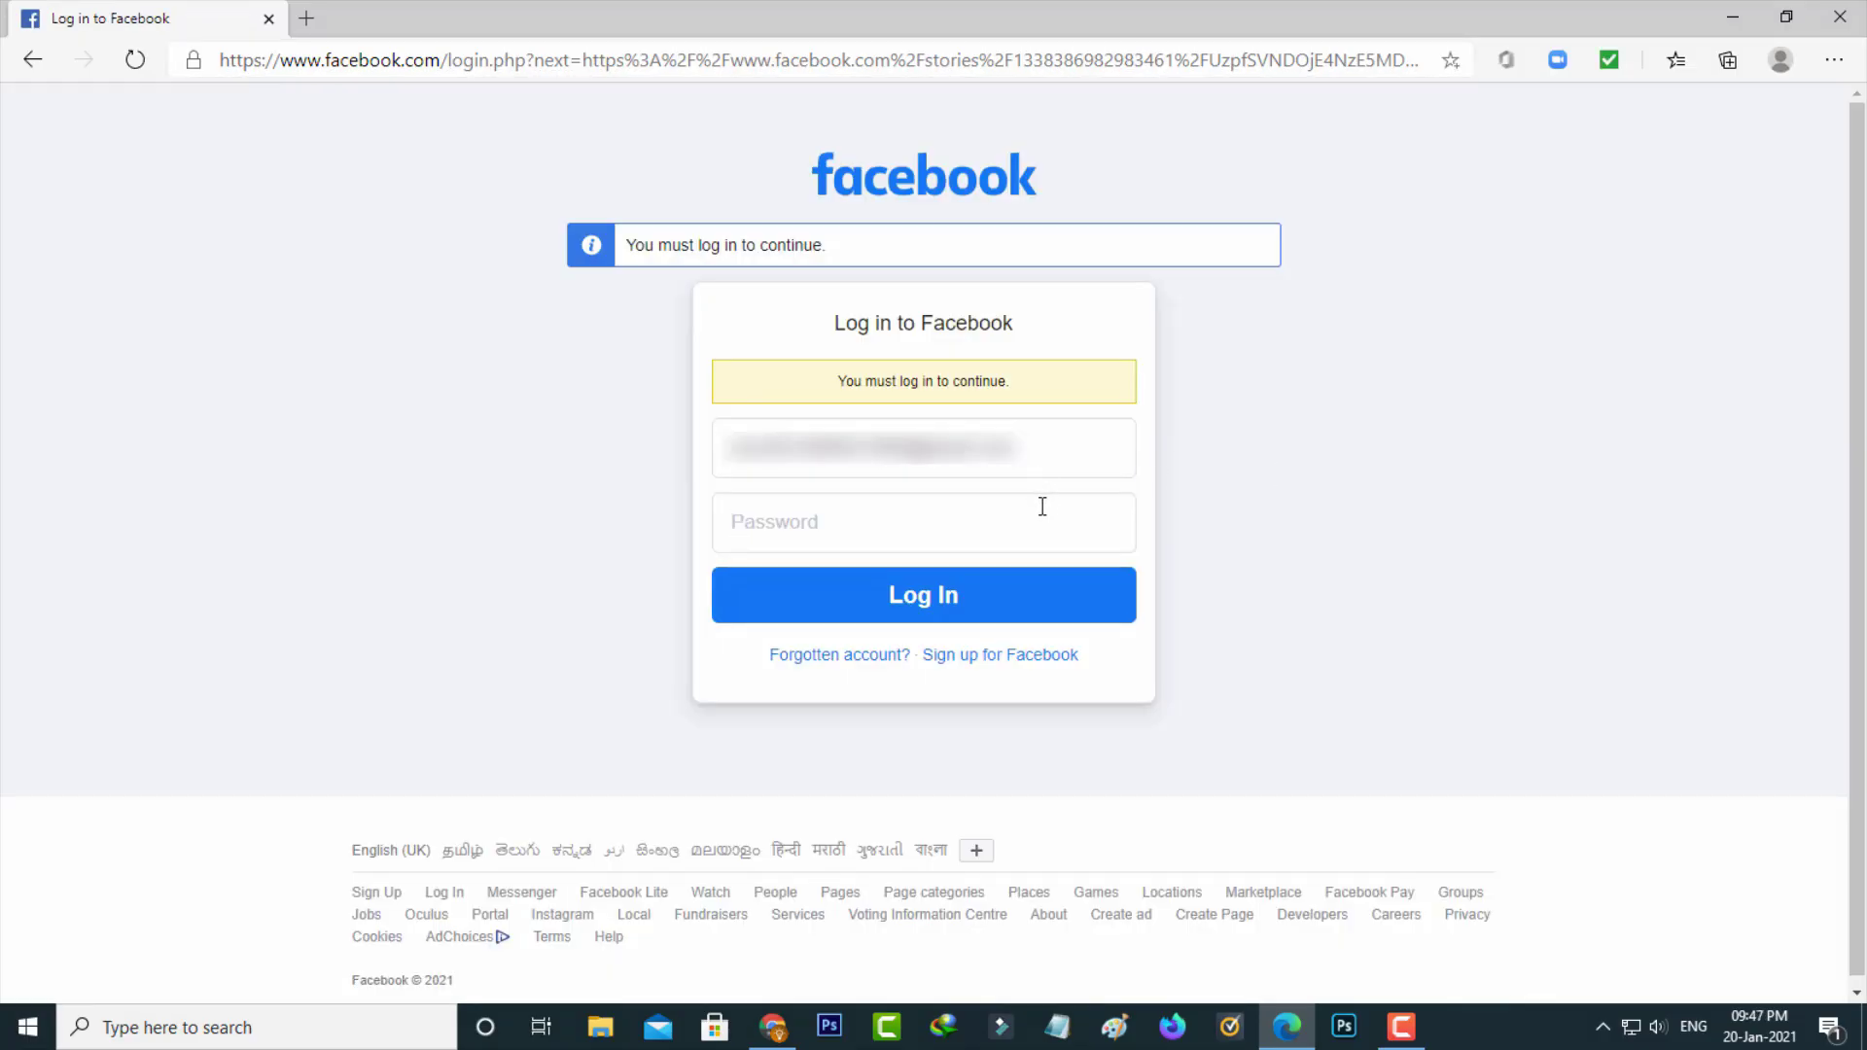
pyautogui.hotkey('ctrl', 'v')
pyautogui.write('12')
pyautogui.click(1050, 598)
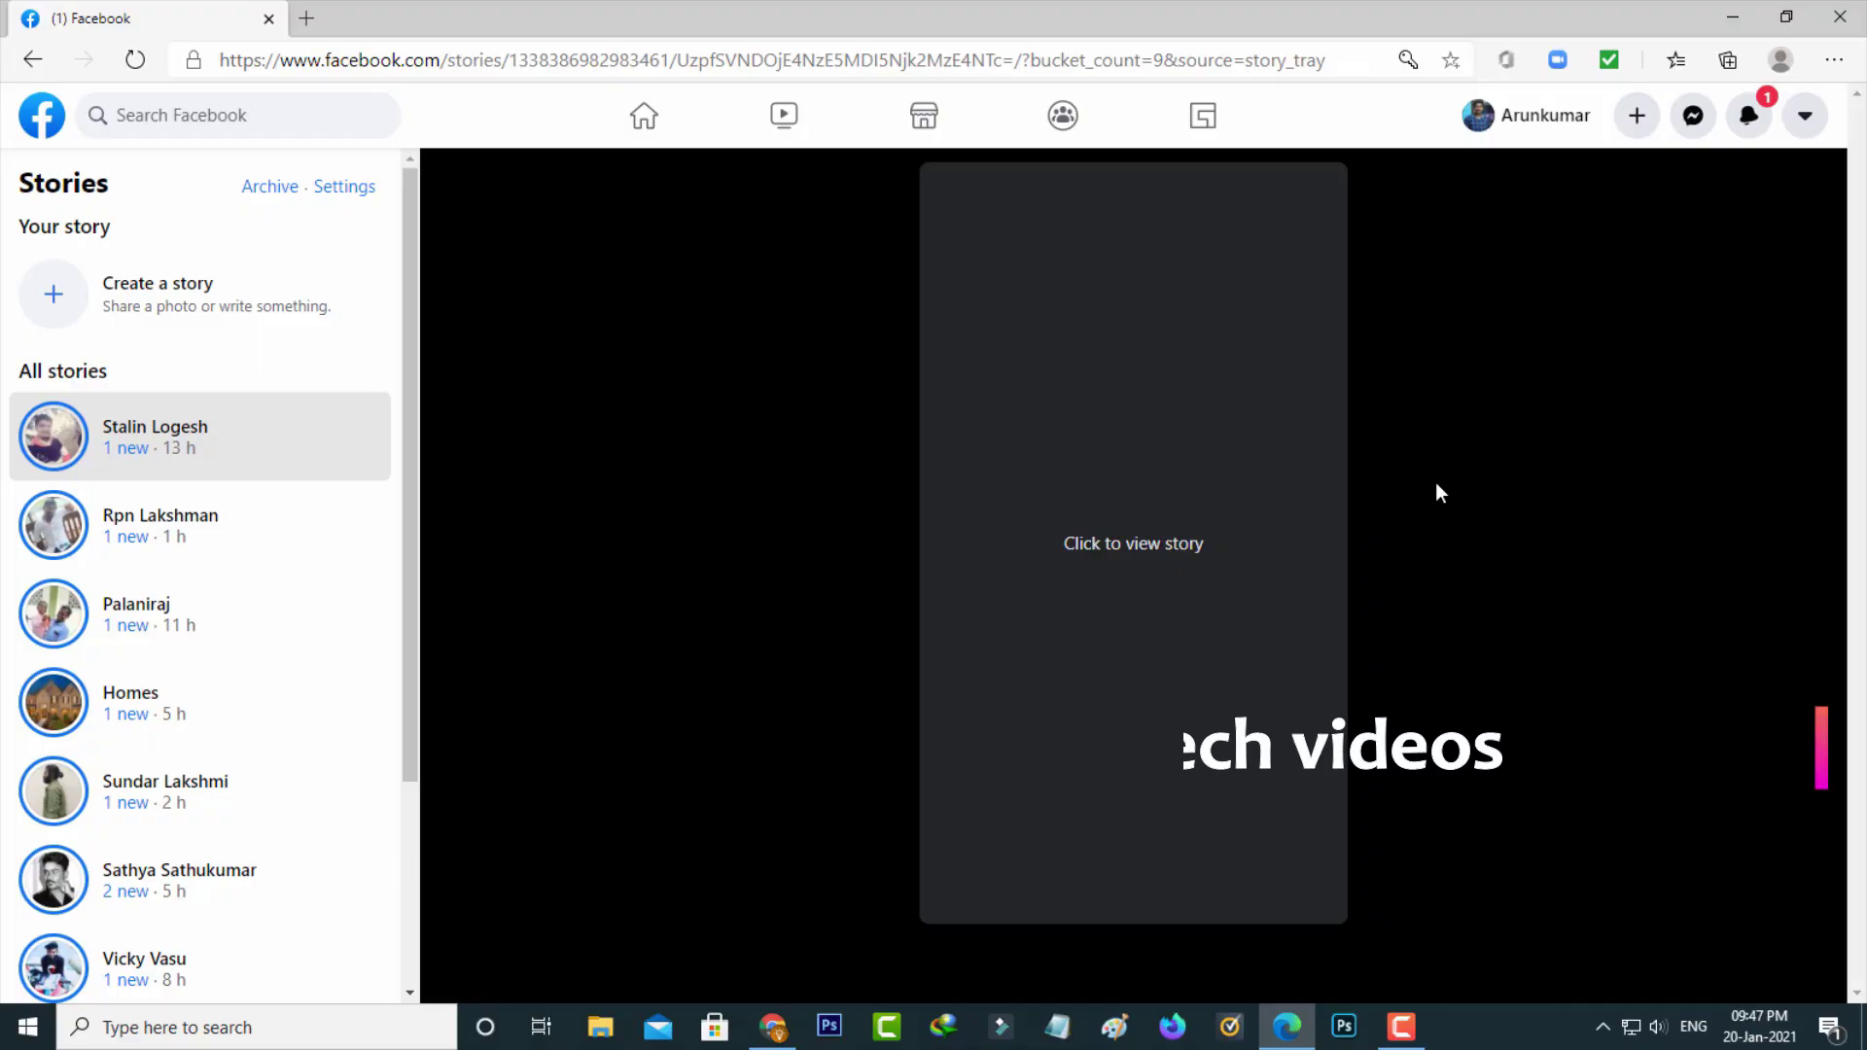
# Play the Facebook story video in Edge, then pause it
pyautogui.click(1150, 539)
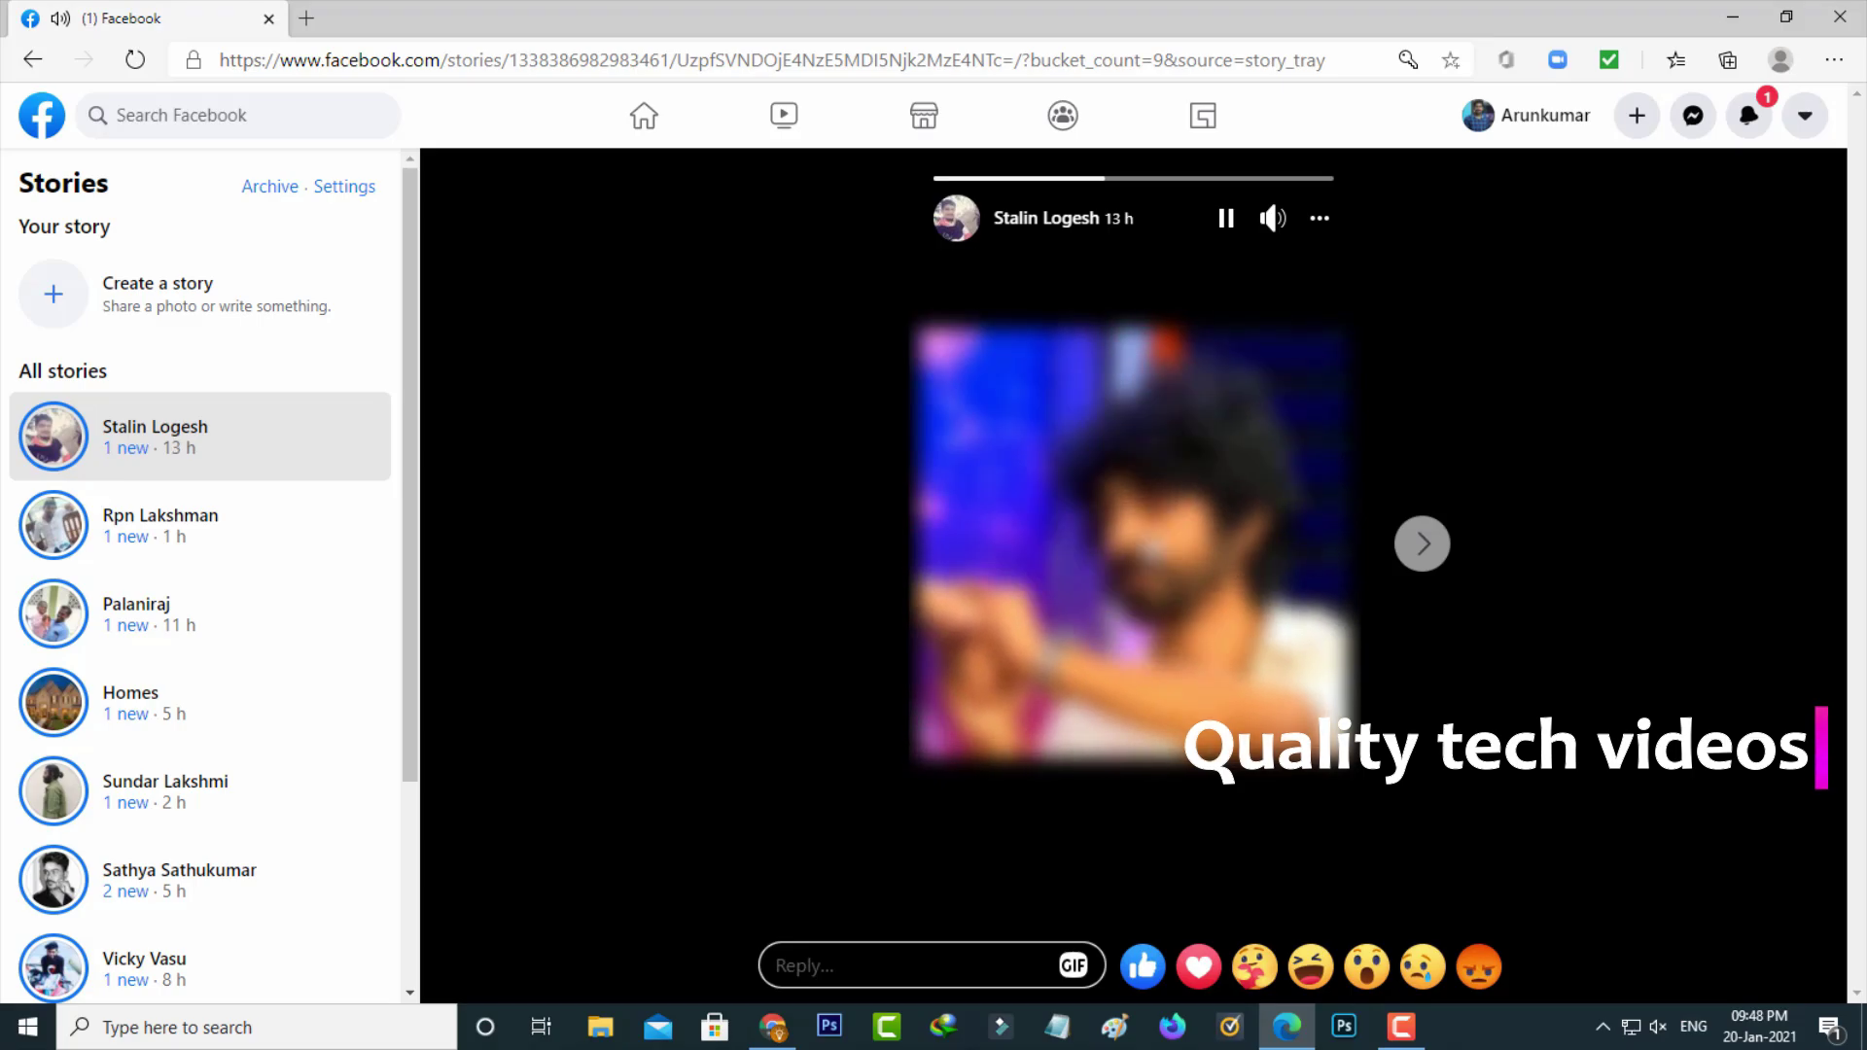
pyautogui.press('space')
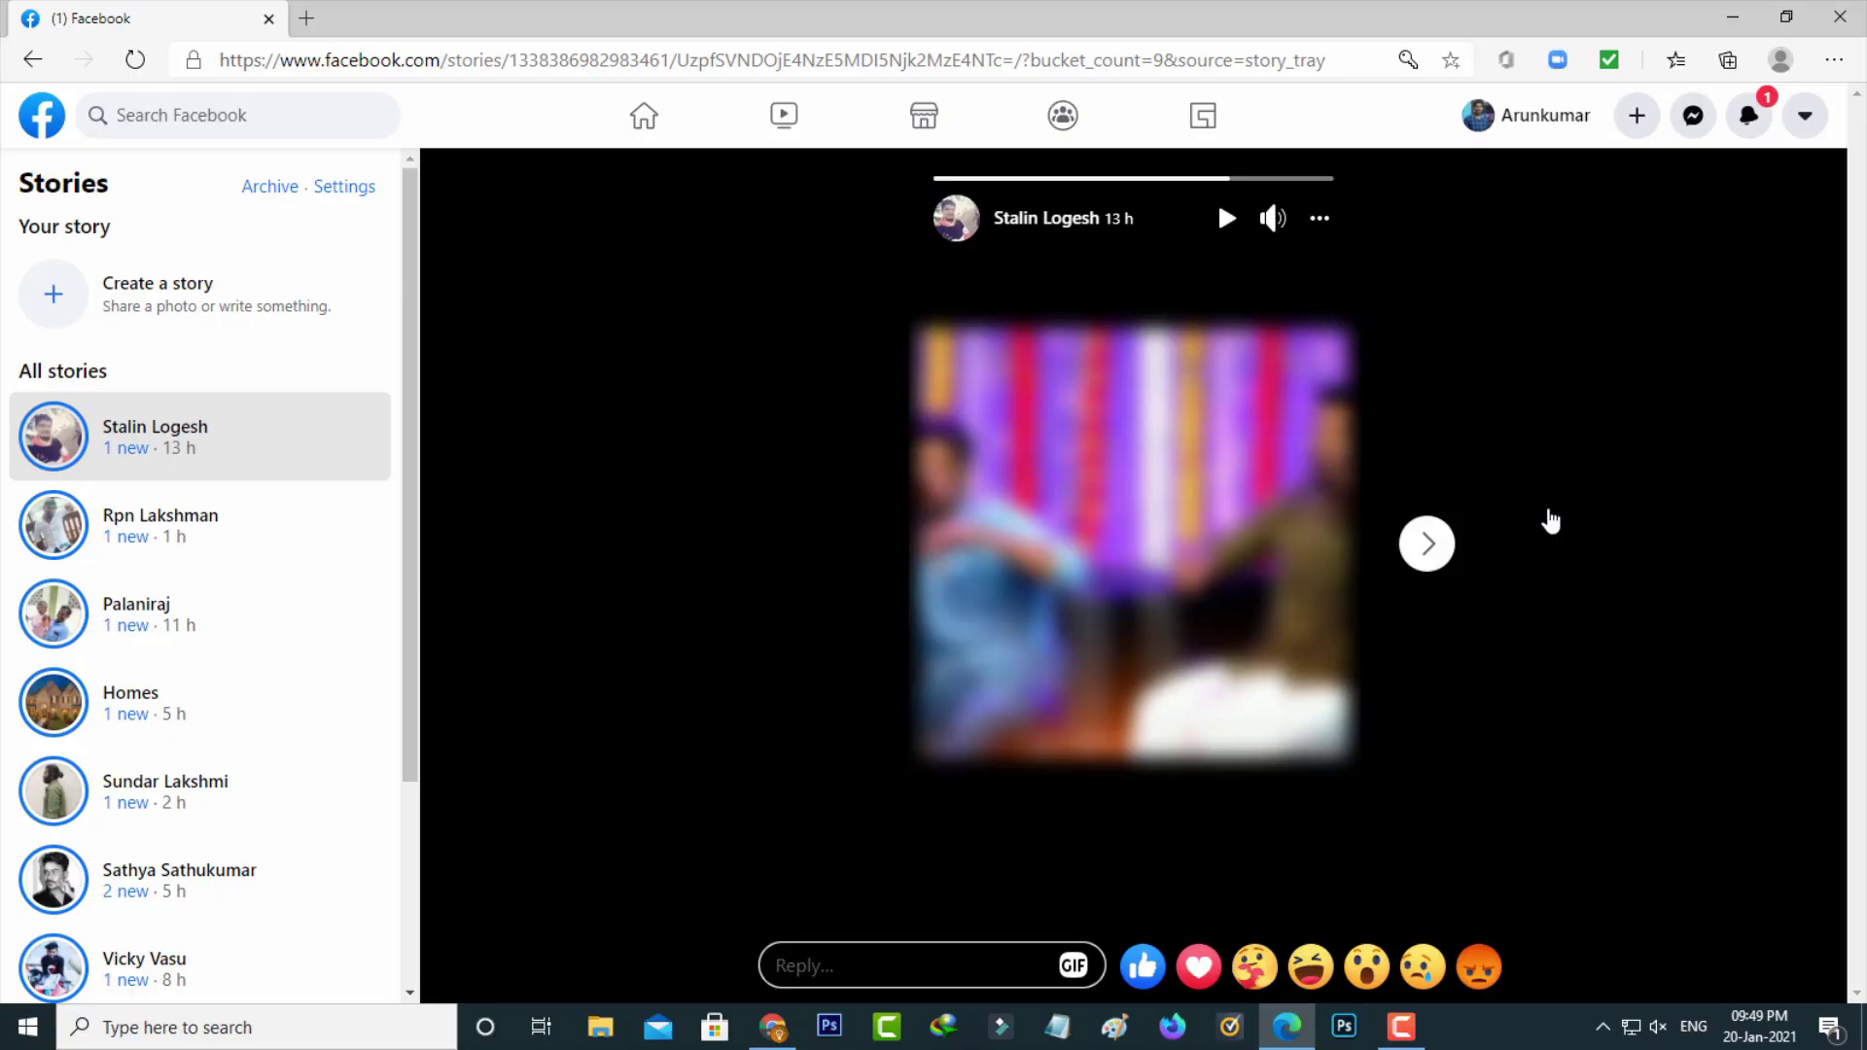
pyautogui.click(787, 1021)
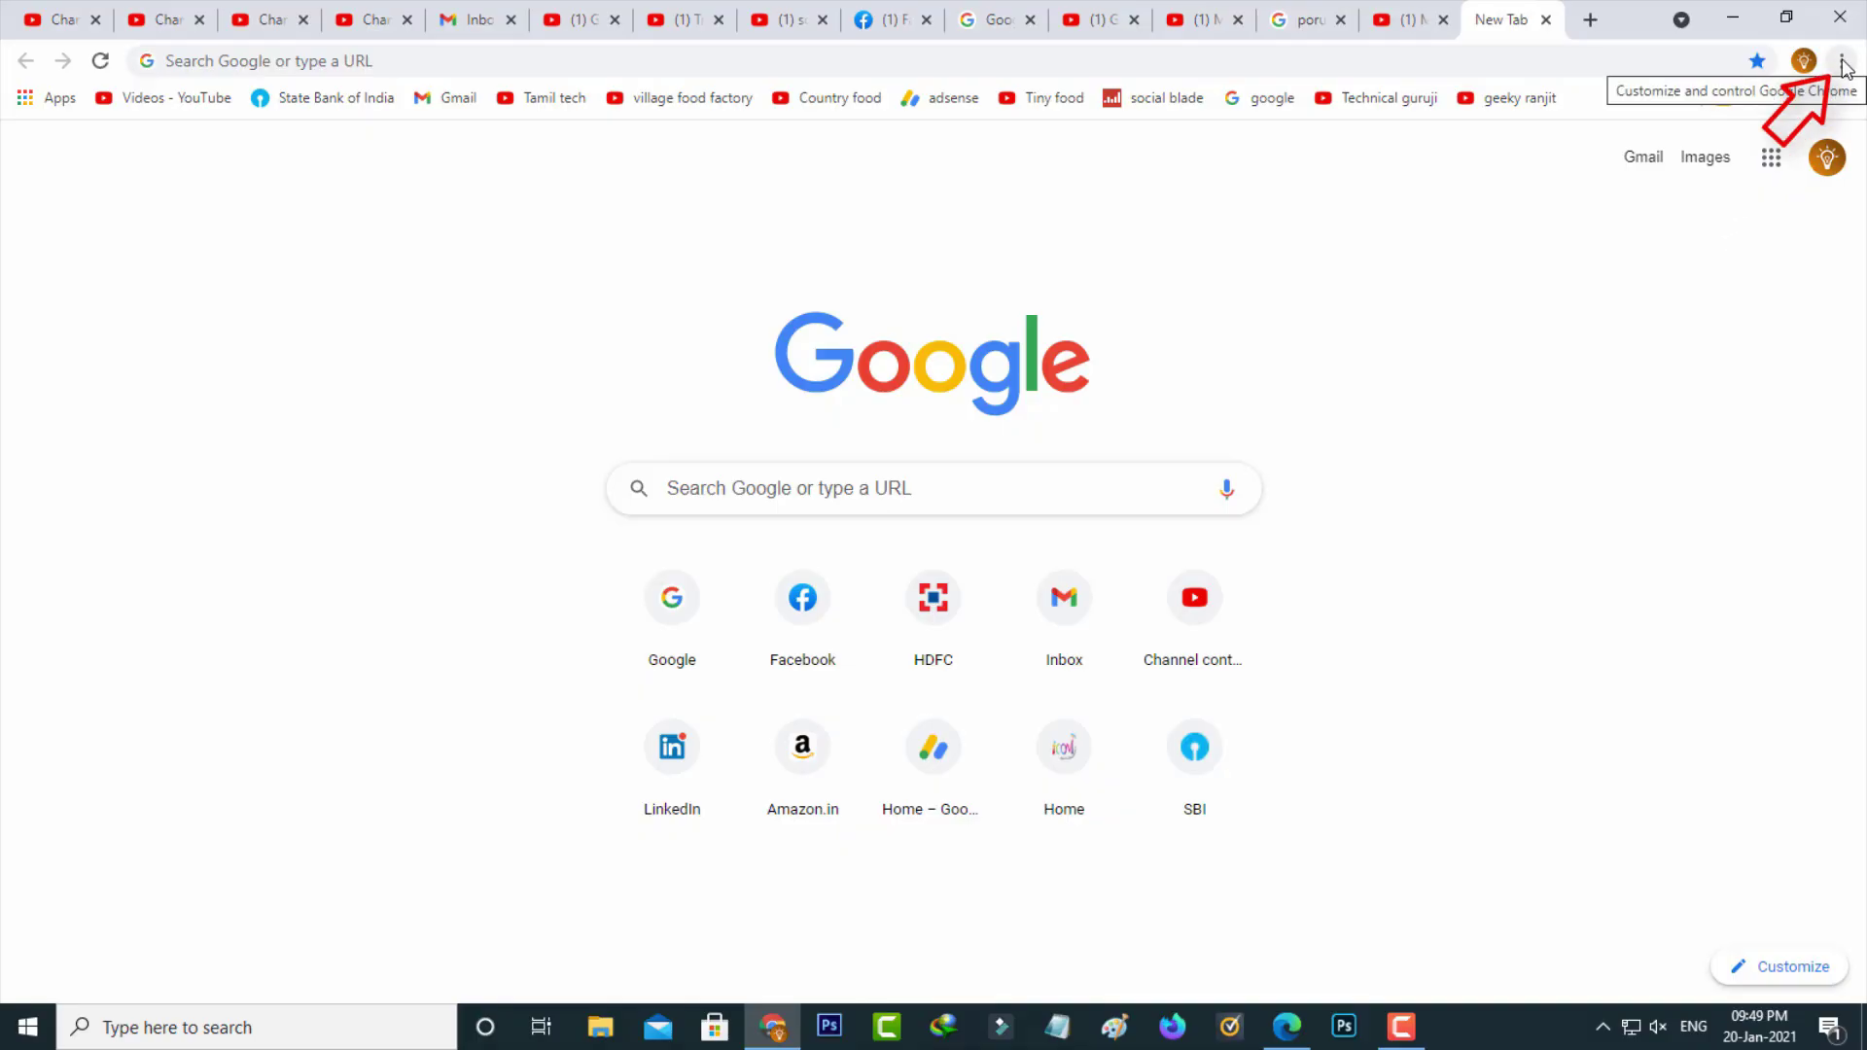
# Go to Chrome's Settings page from the three-dot menu
pyautogui.click(1842, 61)
pyautogui.click(1706, 465)
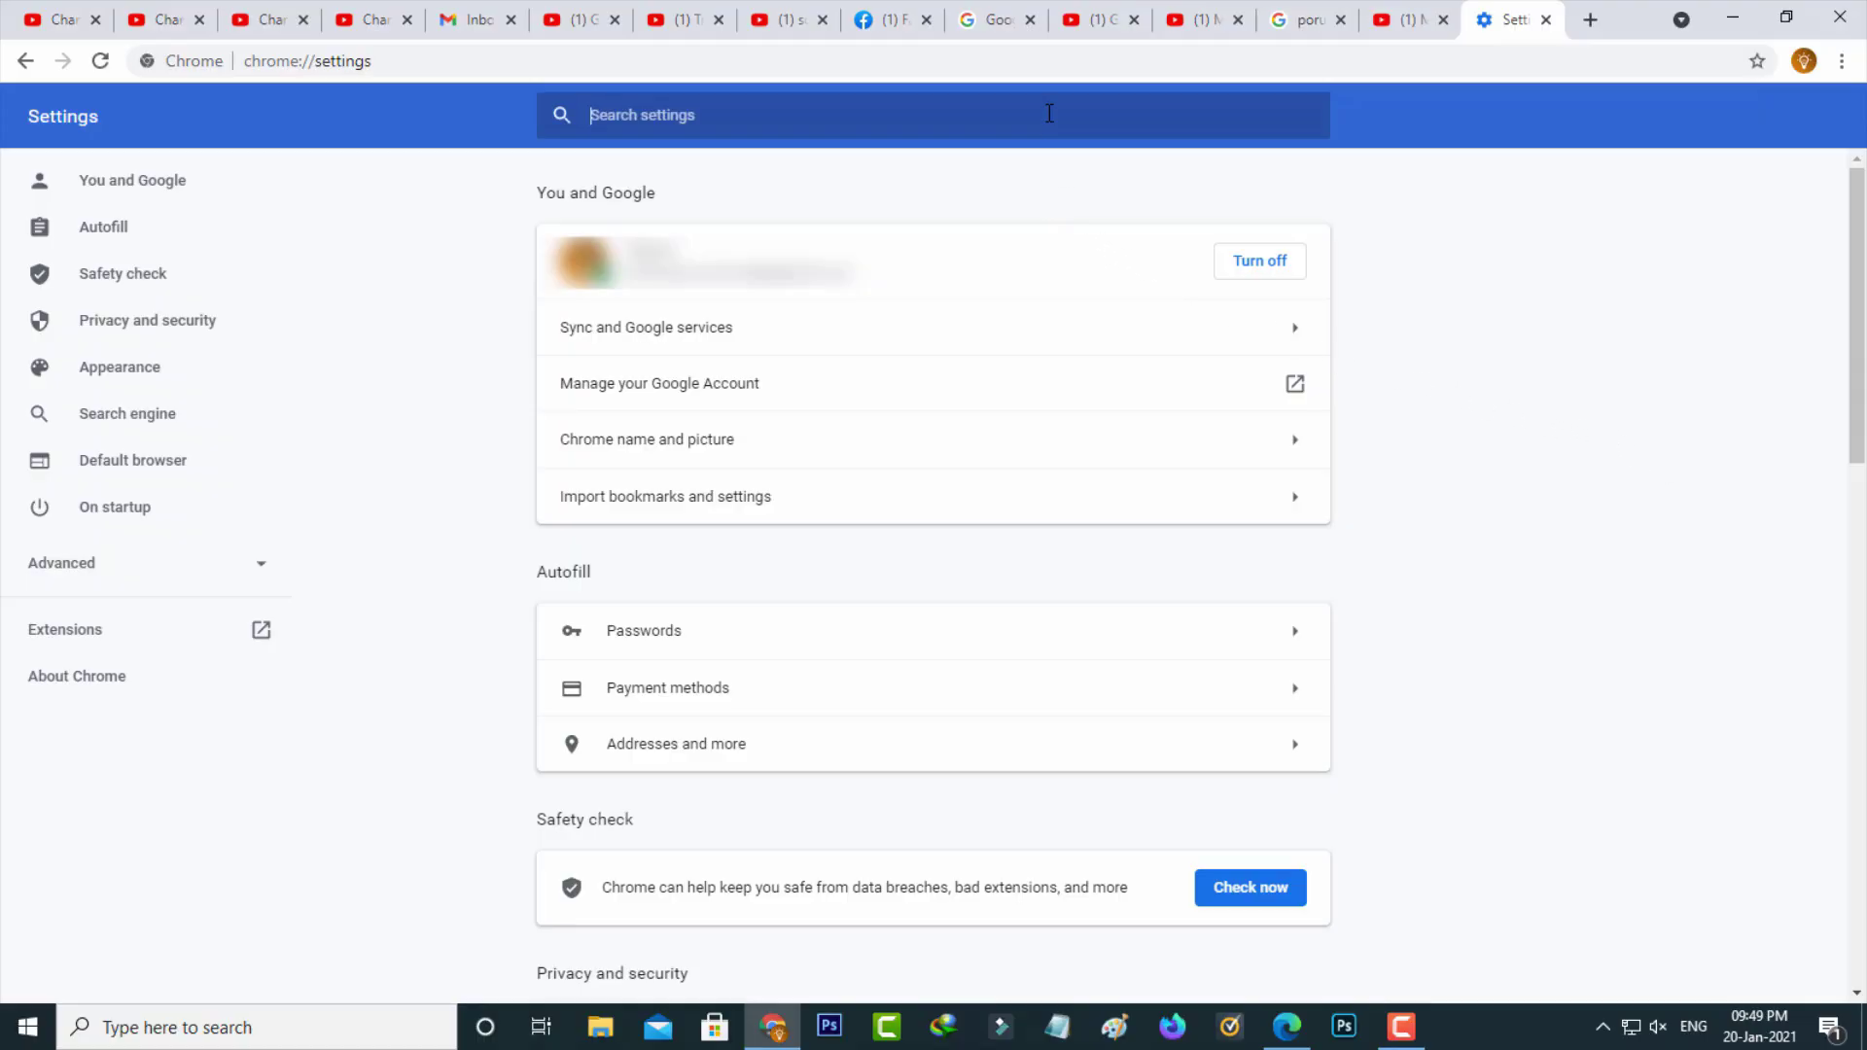
pyautogui.write('u')
pyautogui.write('se hard')
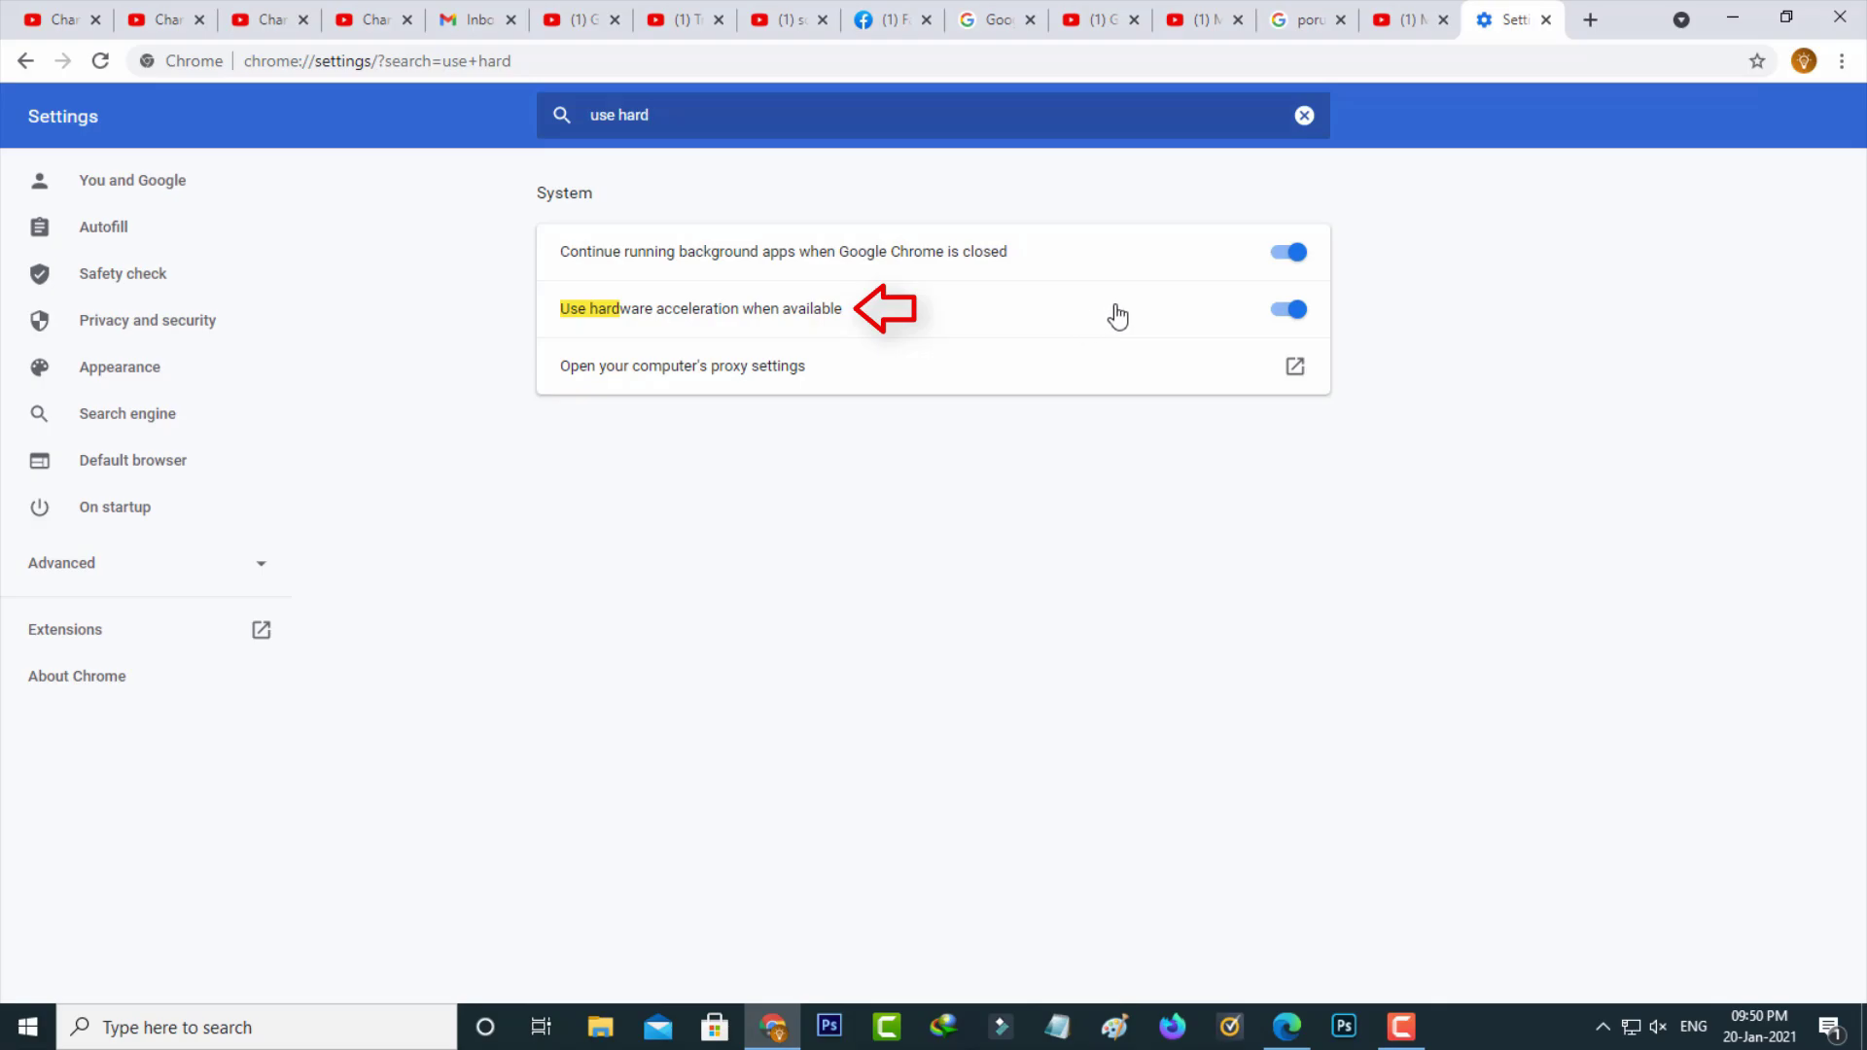
# Turn off 'Use hardware acceleration when available' and relaunch Chrome
pyautogui.click(1289, 310)
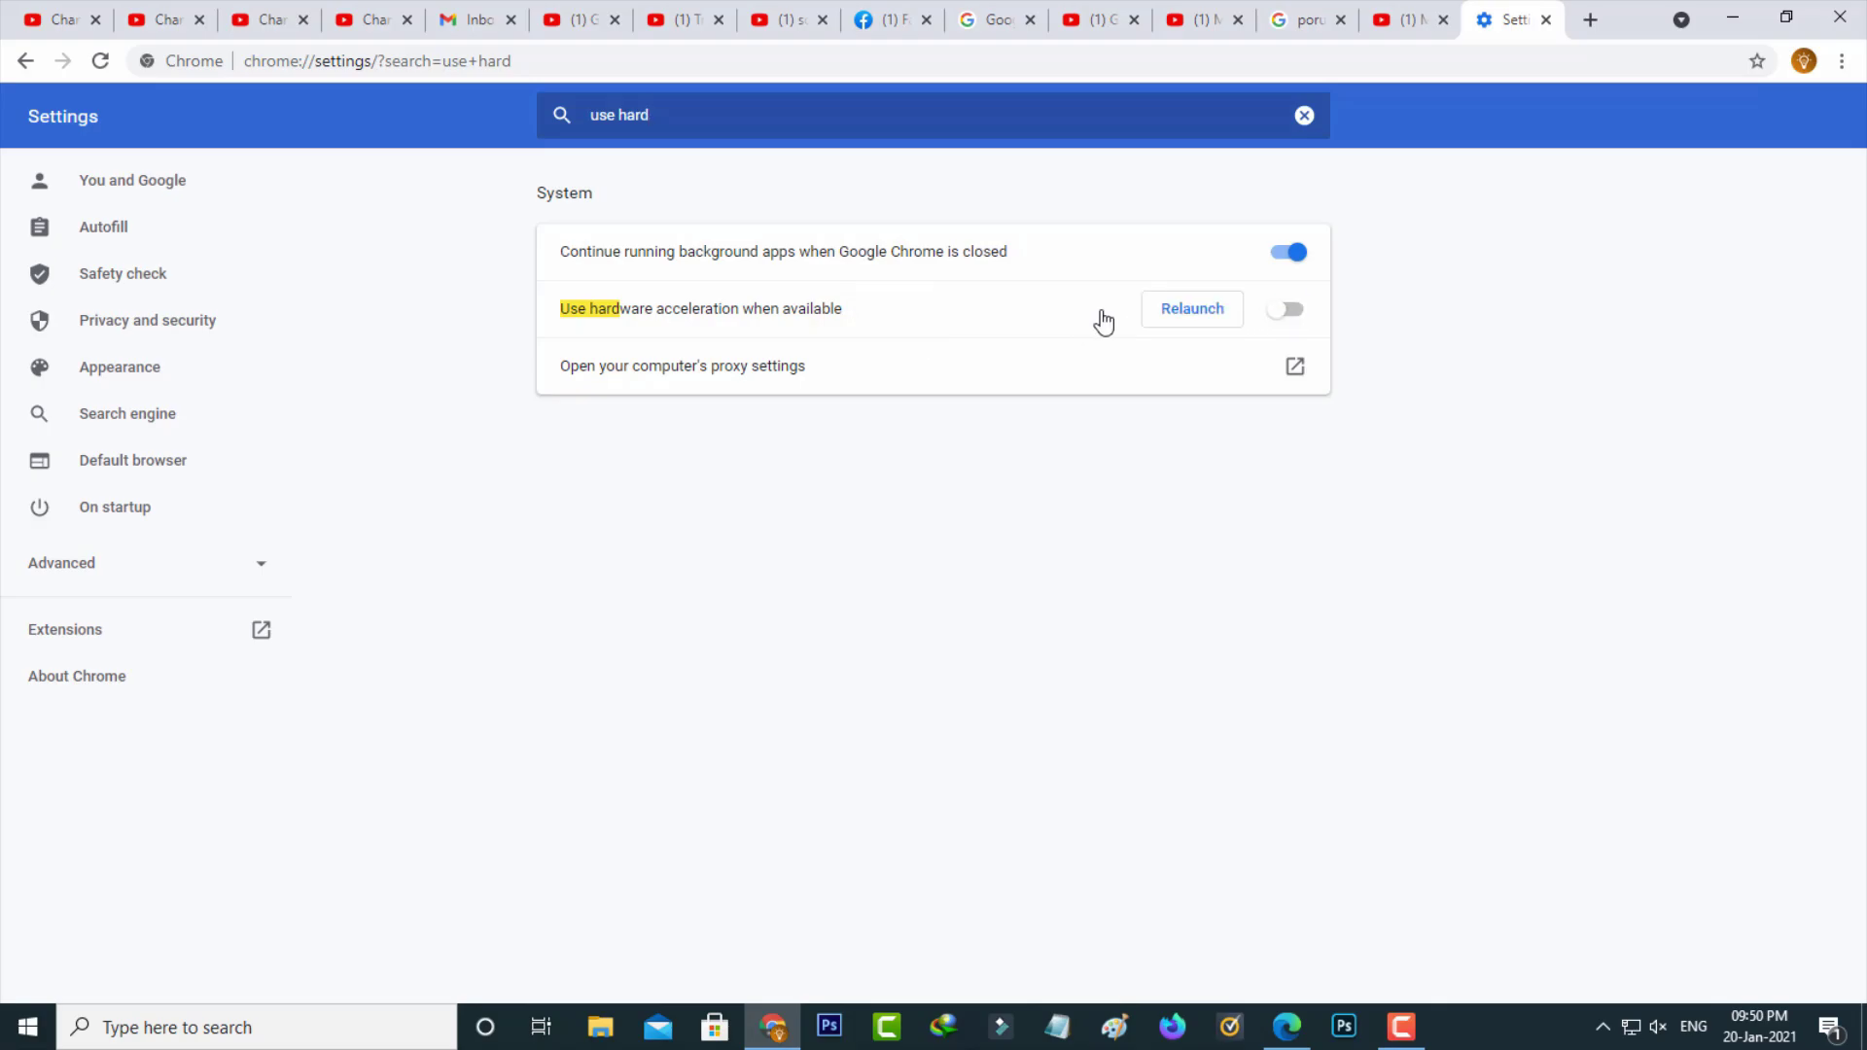
pyautogui.click(1191, 318)
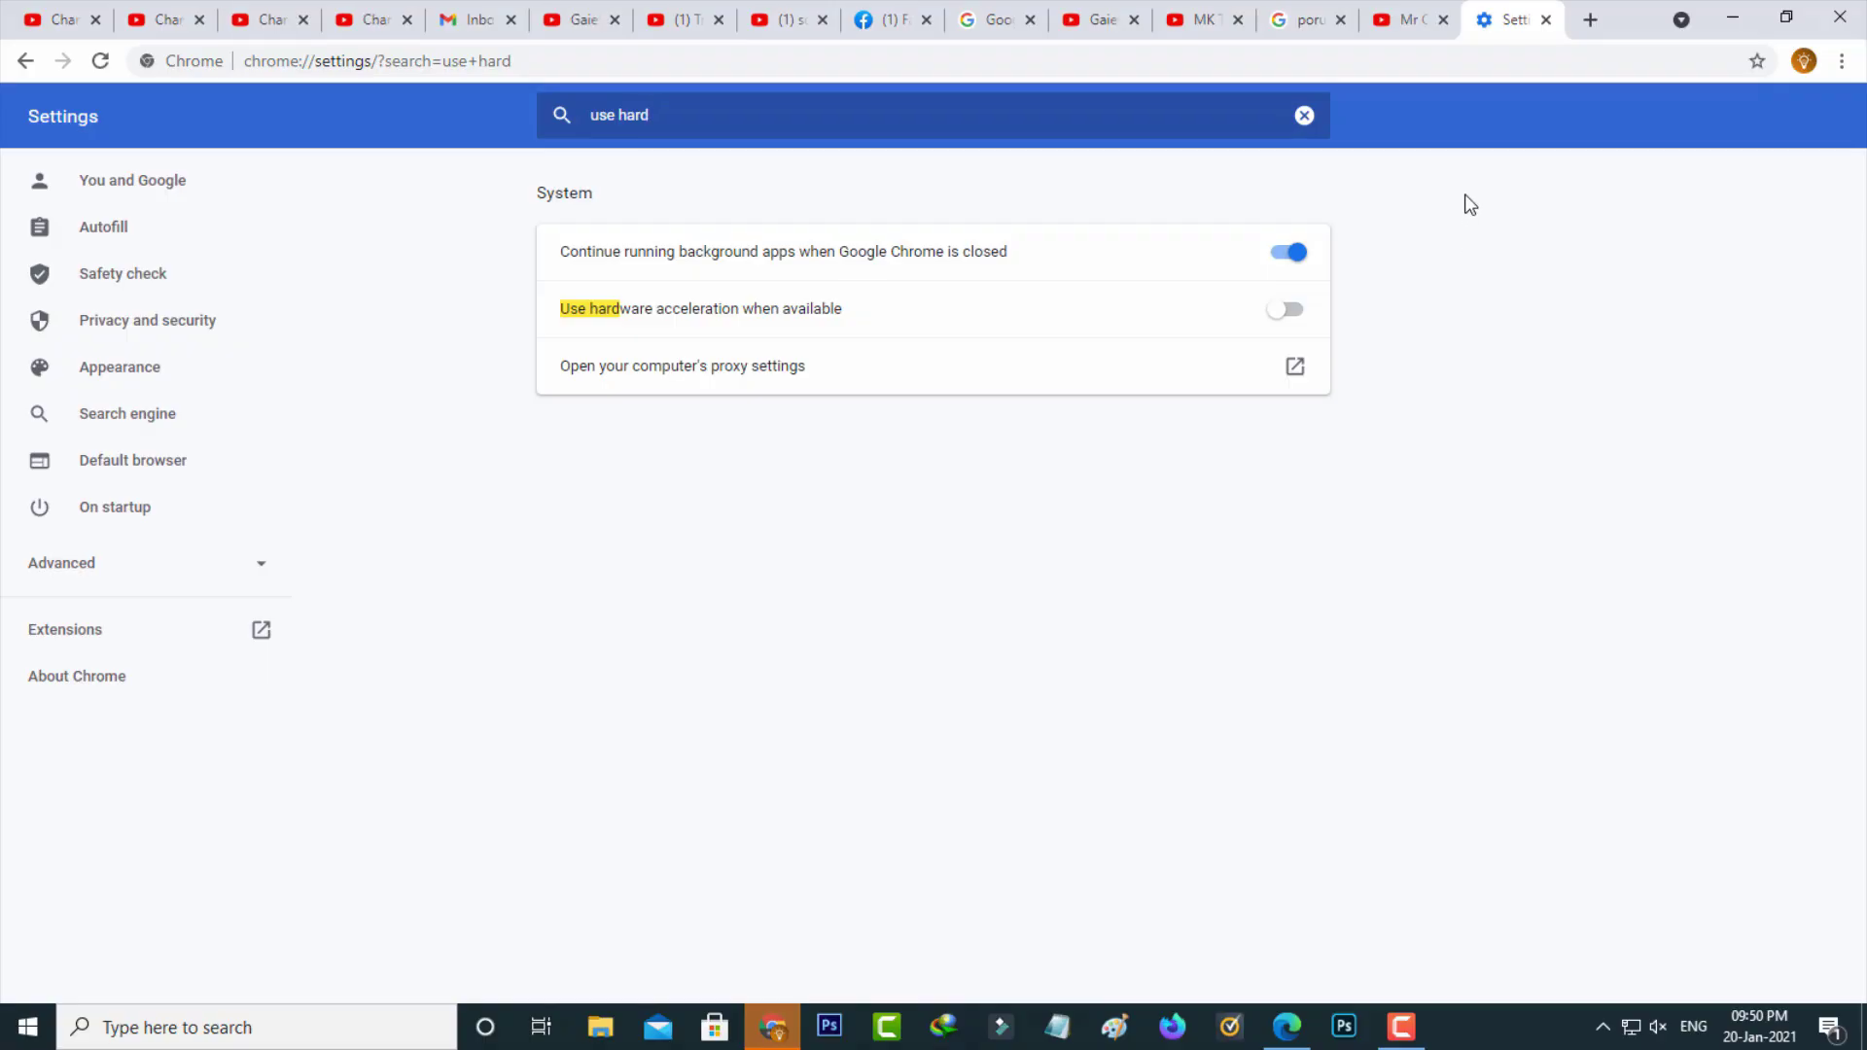
# Load the copied Facebook story link in Chrome and pause its video partway
pyautogui.rightClick(1447, 60)
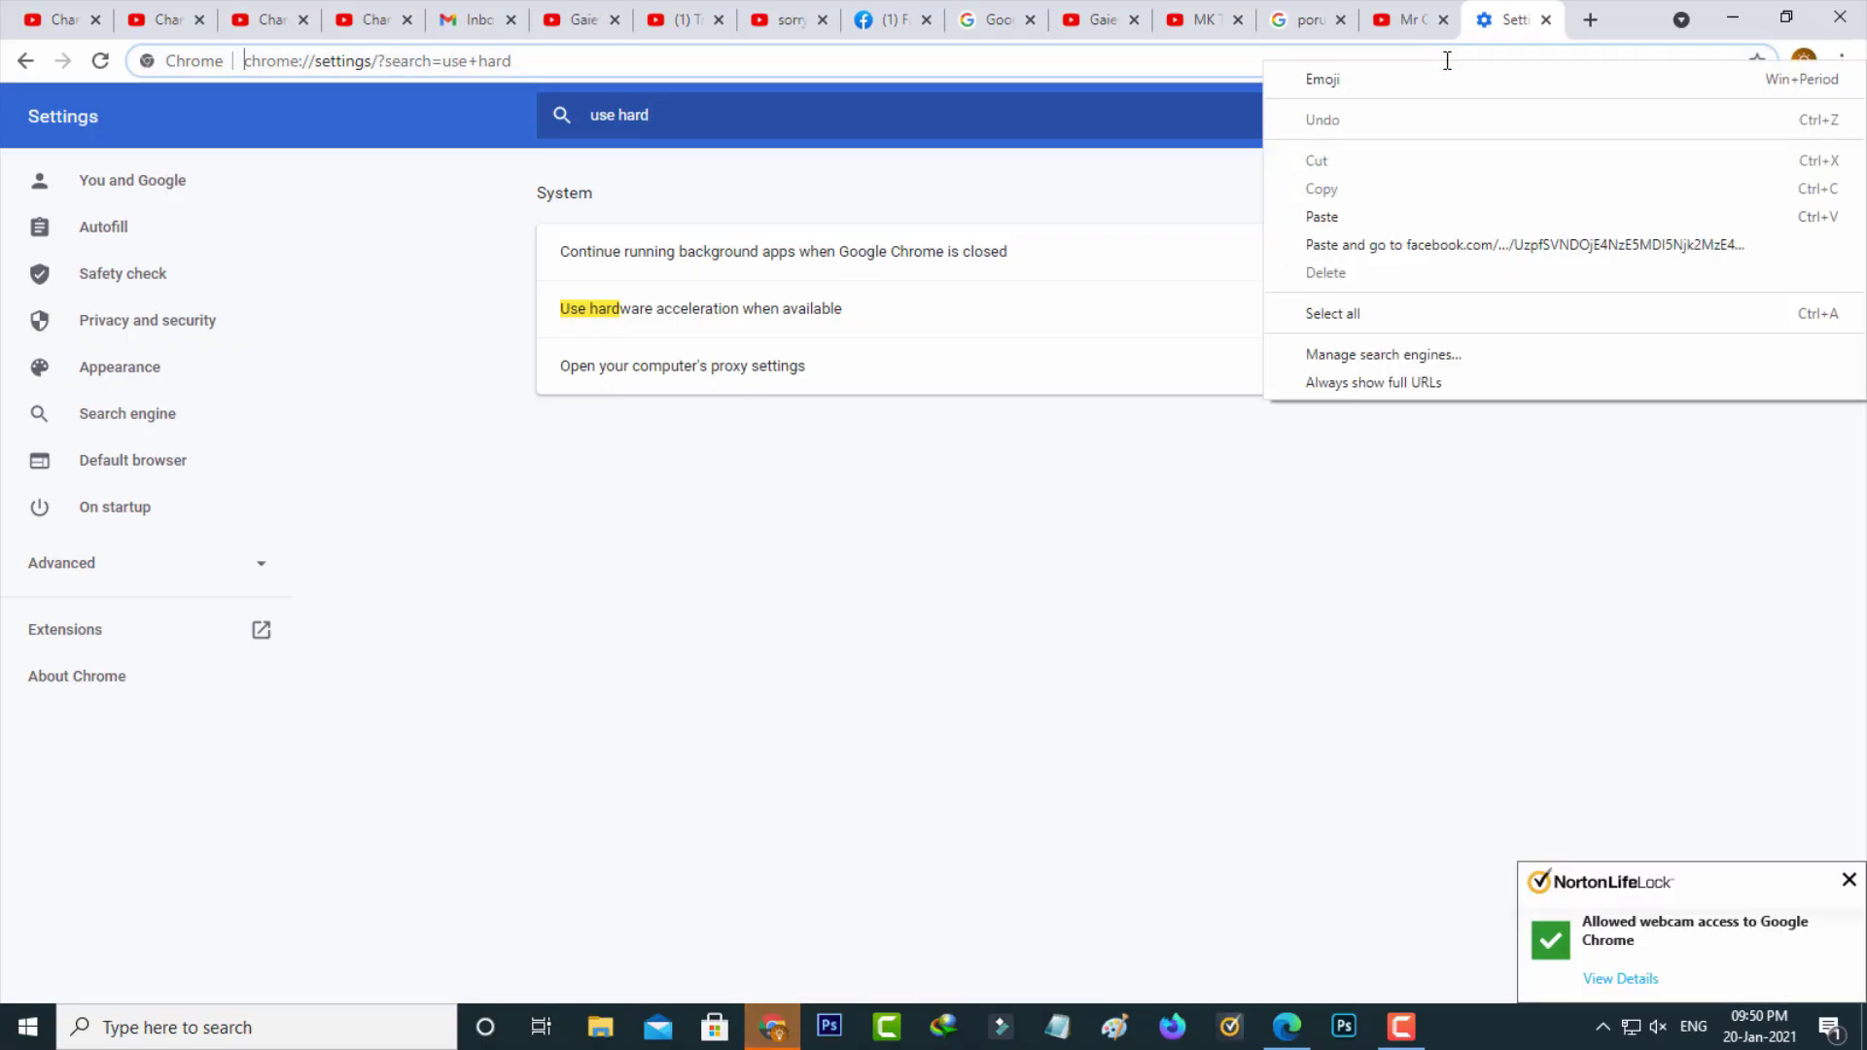
pyautogui.click(1427, 221)
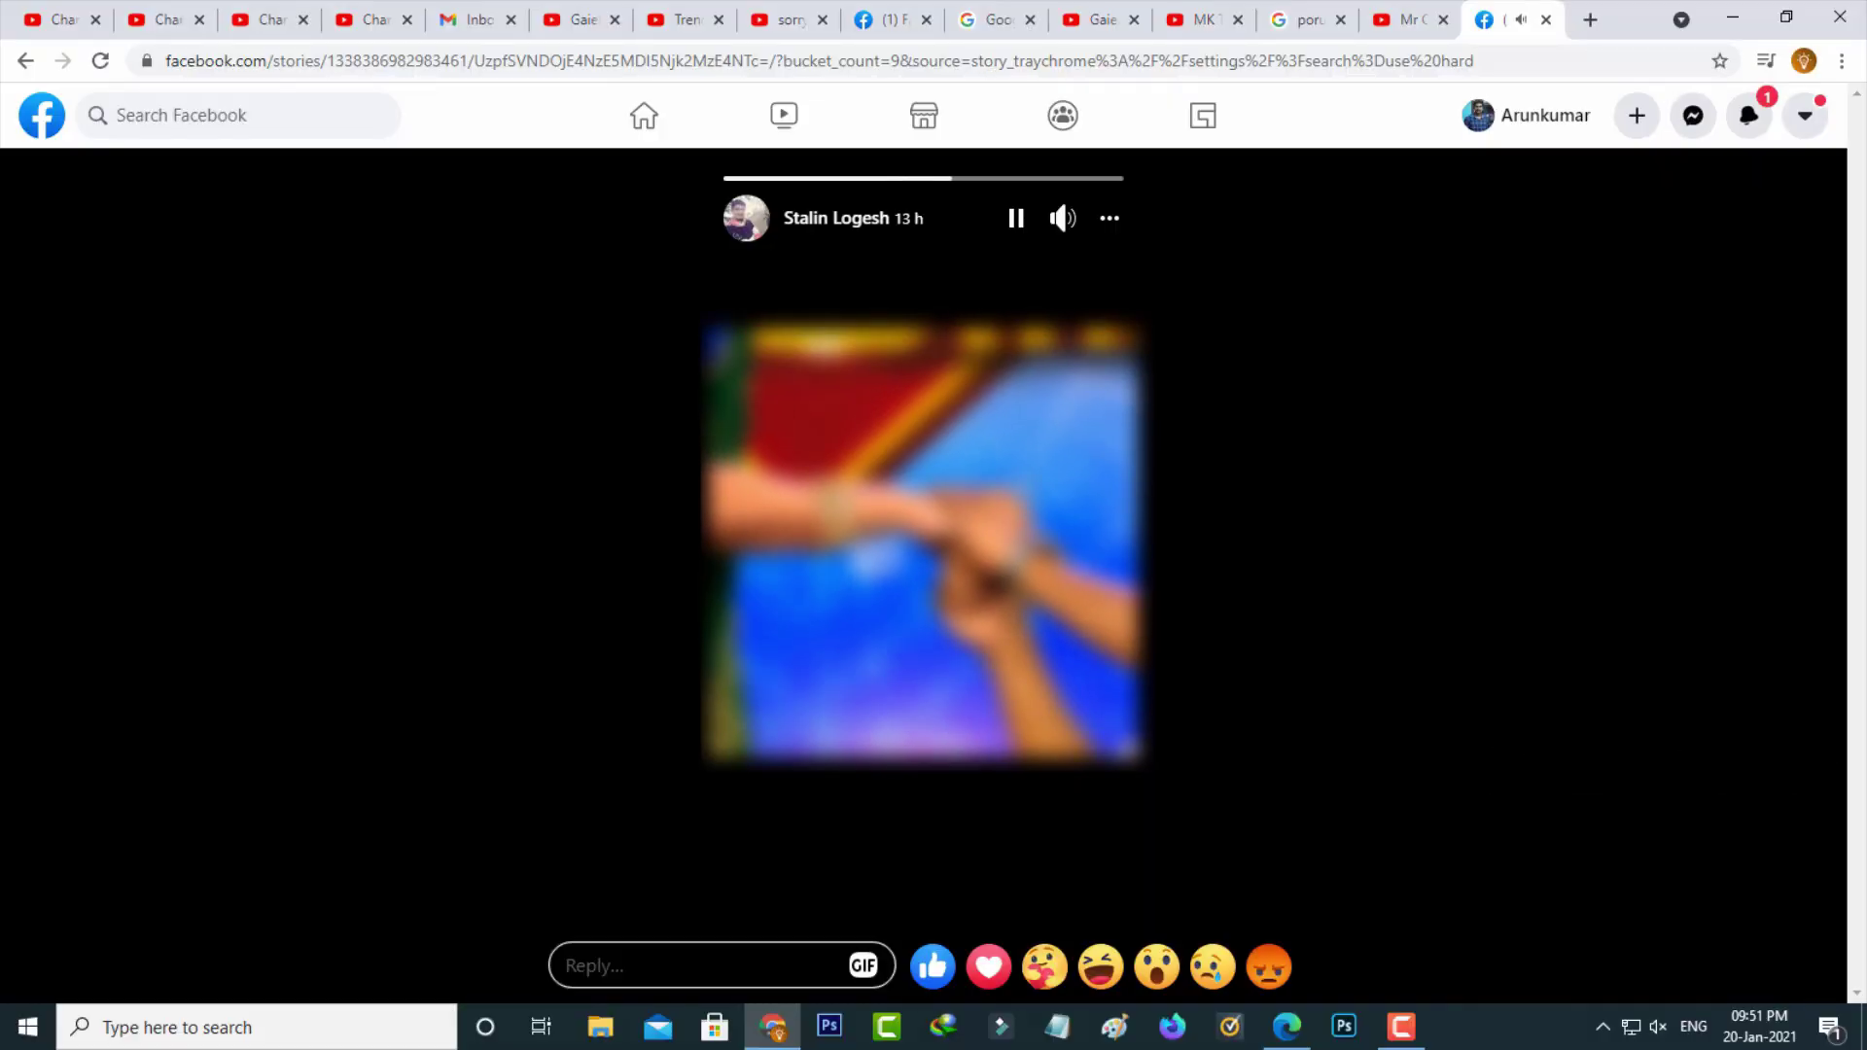
pyautogui.click(1015, 216)
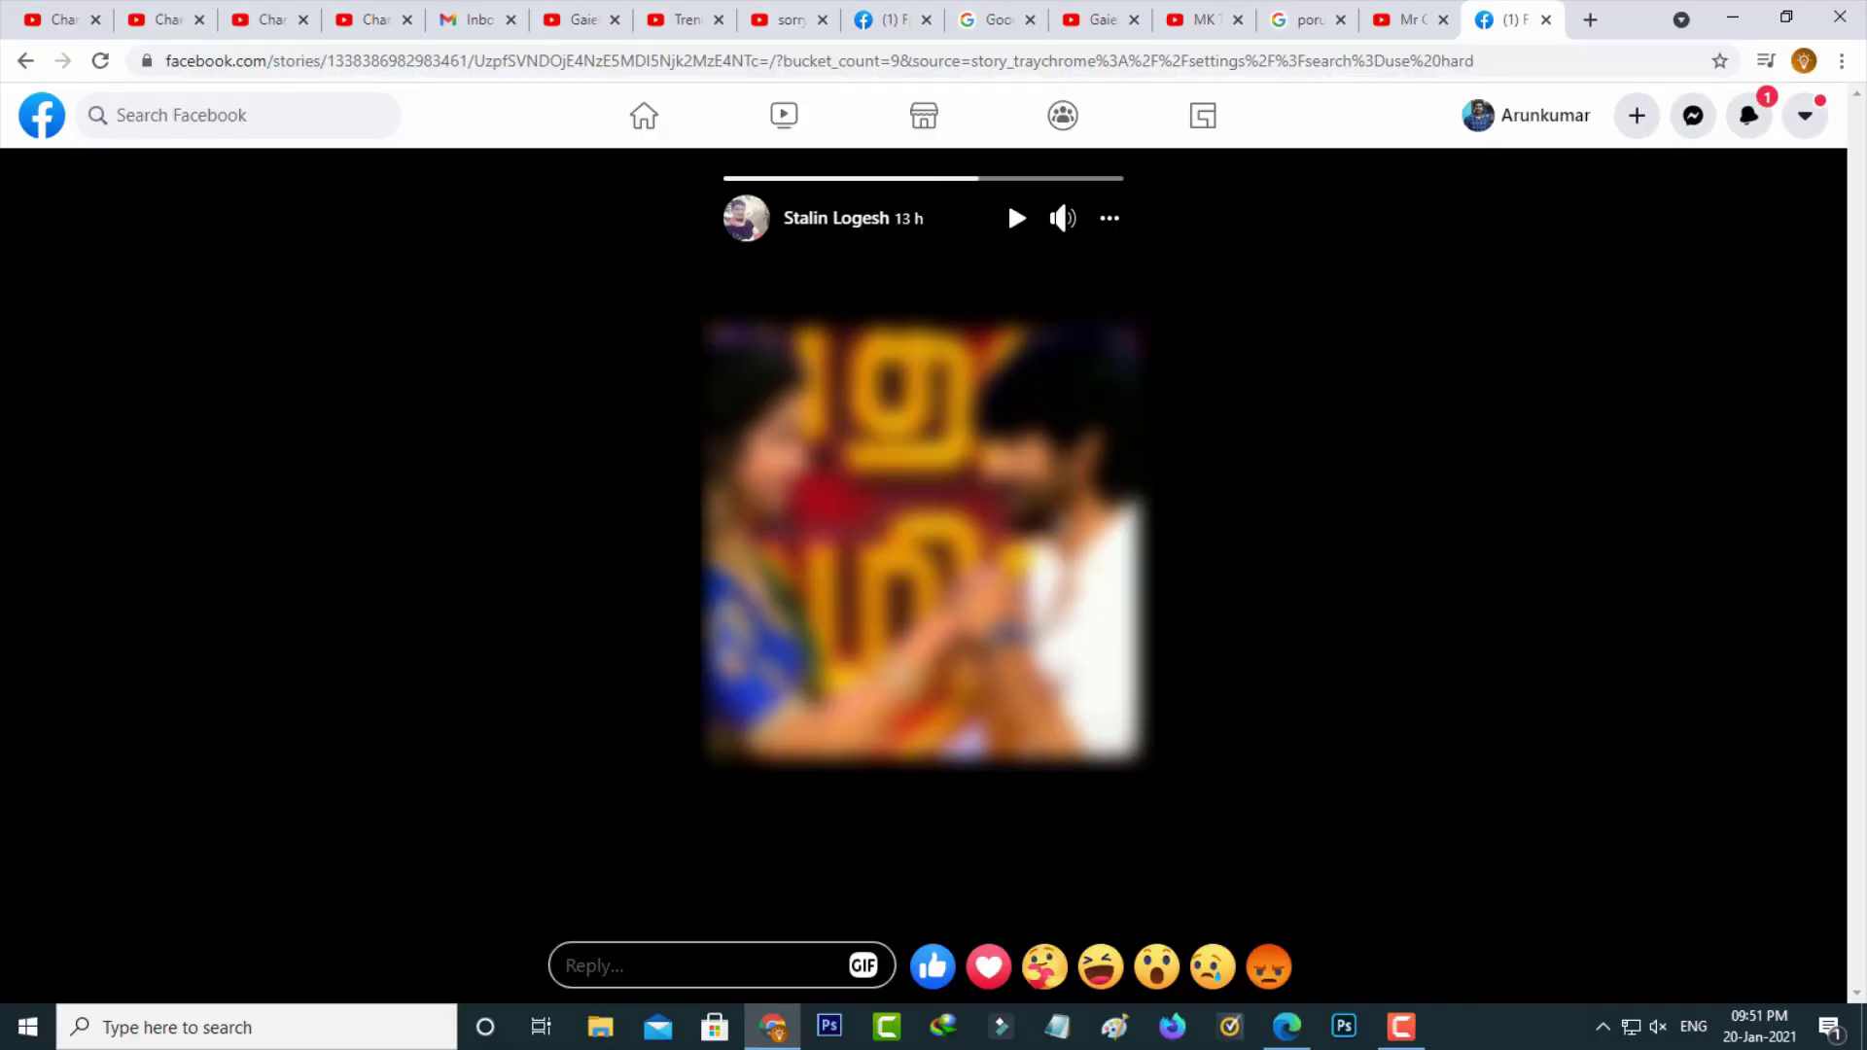